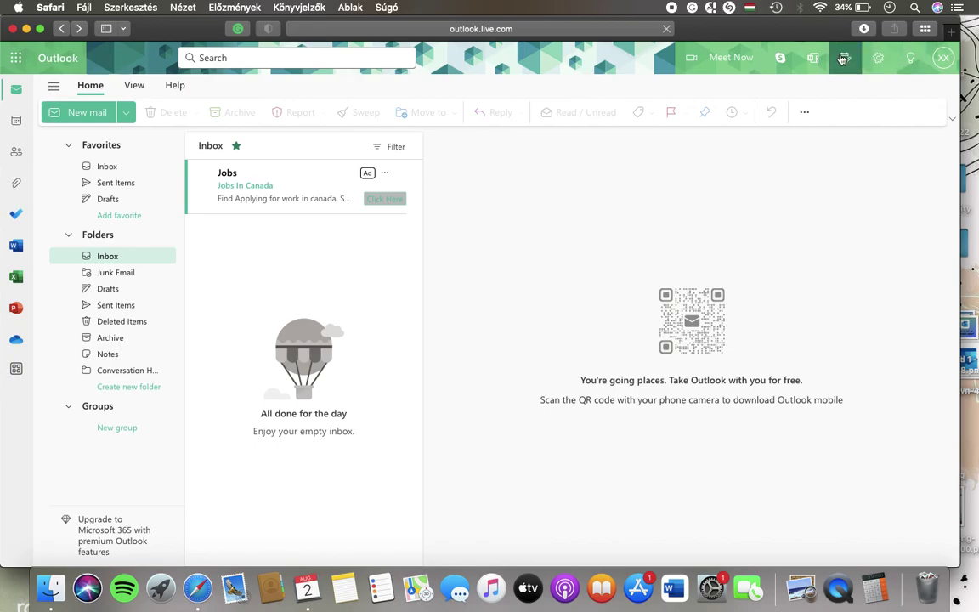
# - Open the August 15 Holidays event from the My Day agenda for editing
pyautogui.click(844, 57)
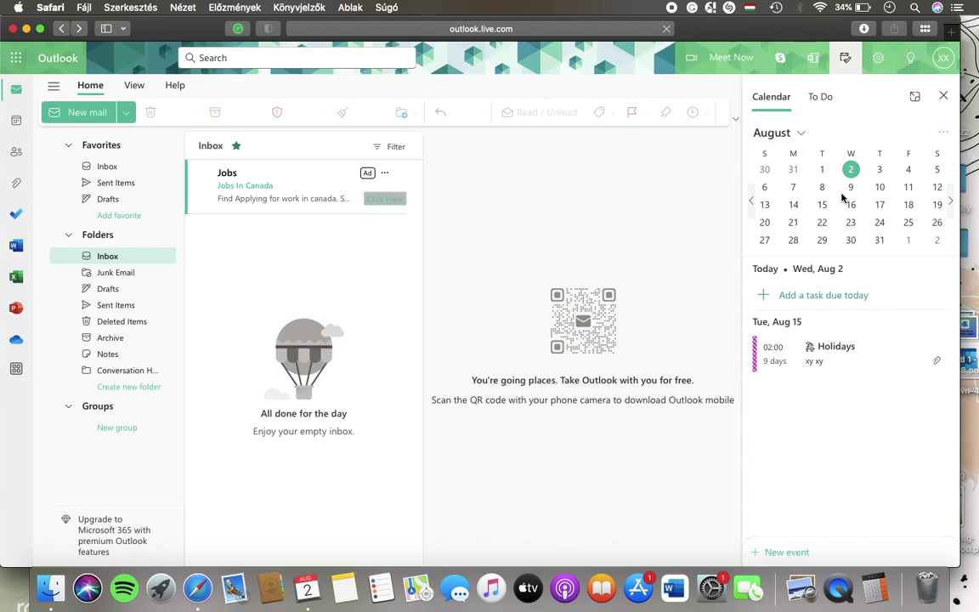
pyautogui.scroll(-2, 823, 340)
pyautogui.click(823, 301)
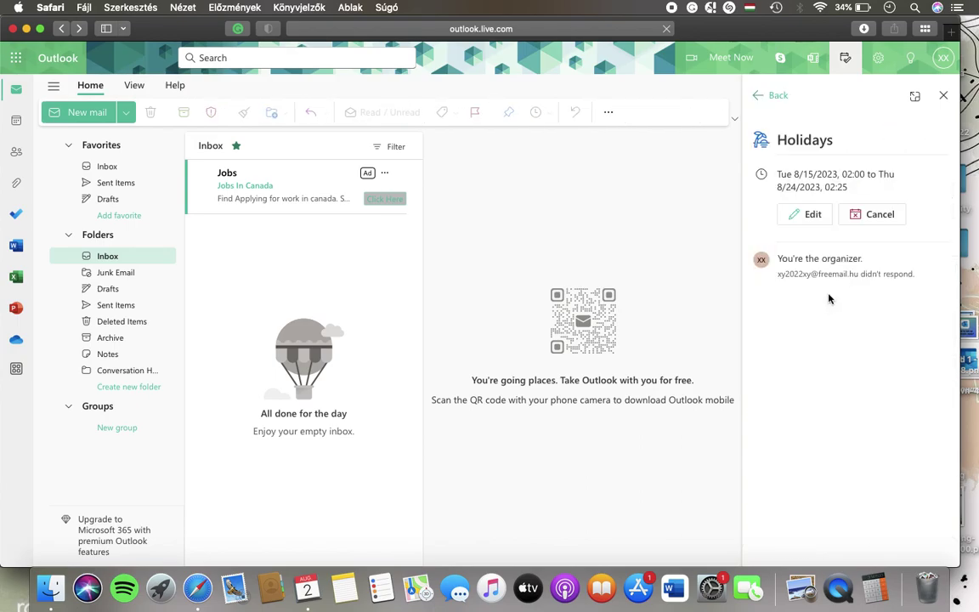
pyautogui.click(813, 214)
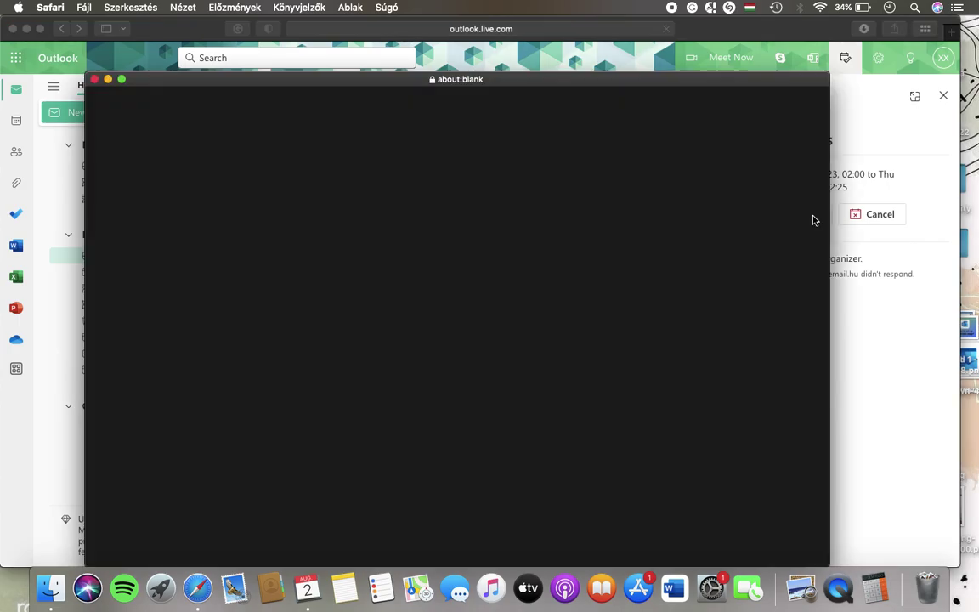
# - Drag the Holidays event editor window slightly up and right while the form loads
pyautogui.moveTo(558, 85); pyautogui.dragTo(576, 53)
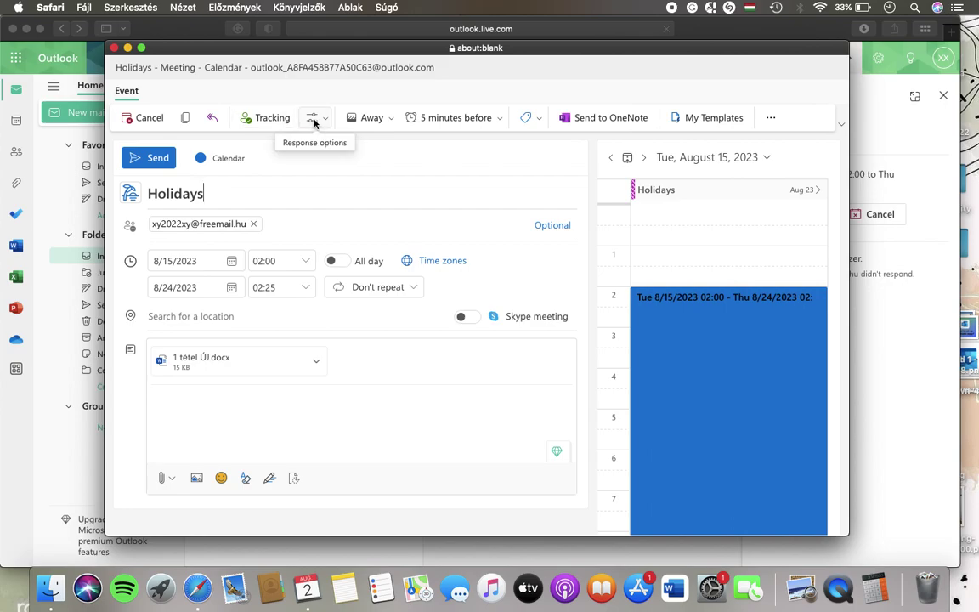
# - Turn on Hide attendee list under Response options and reopen the menu to confirm it's checked
pyautogui.click(314, 119)
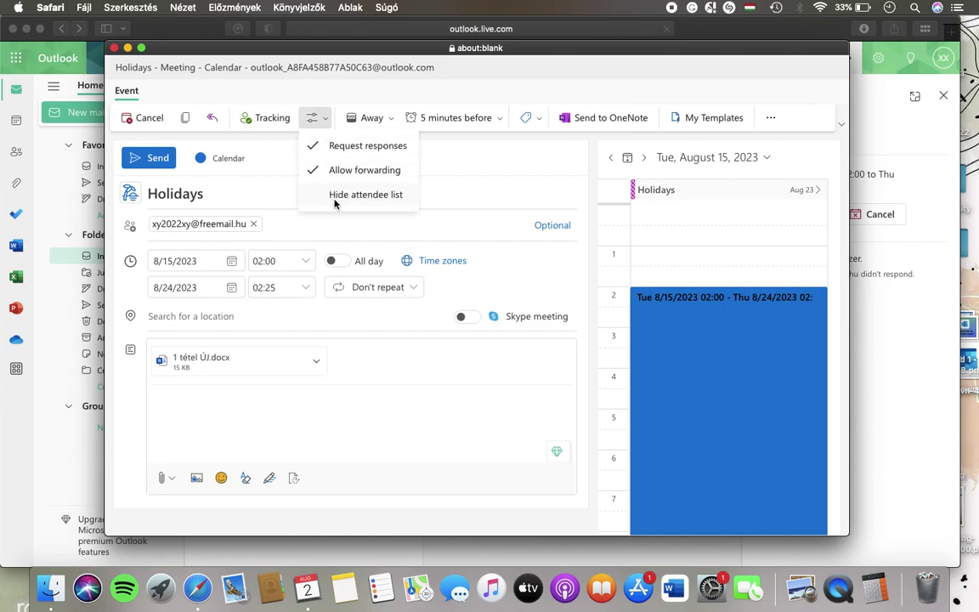
pyautogui.click(400, 197)
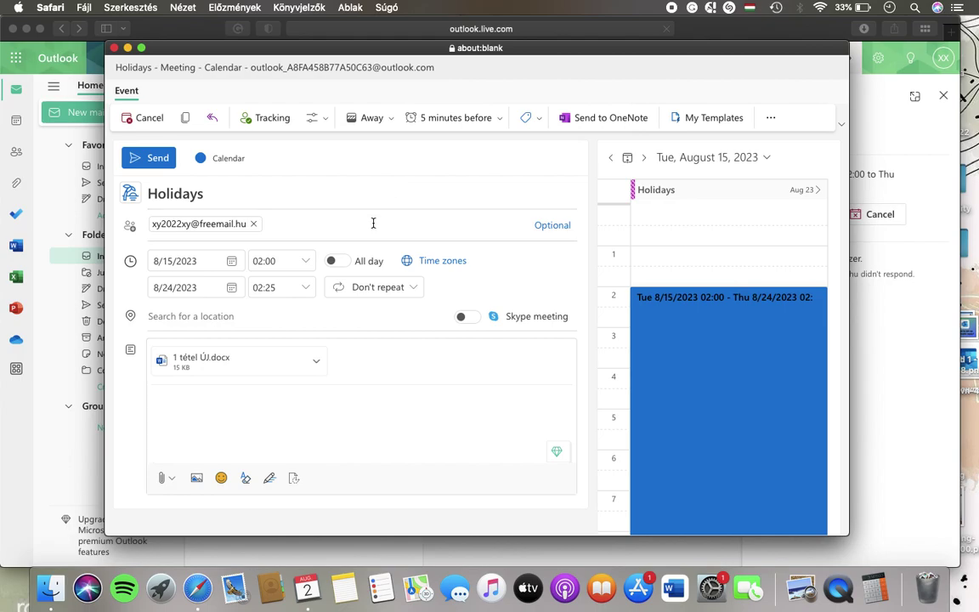
pyautogui.click(316, 117)
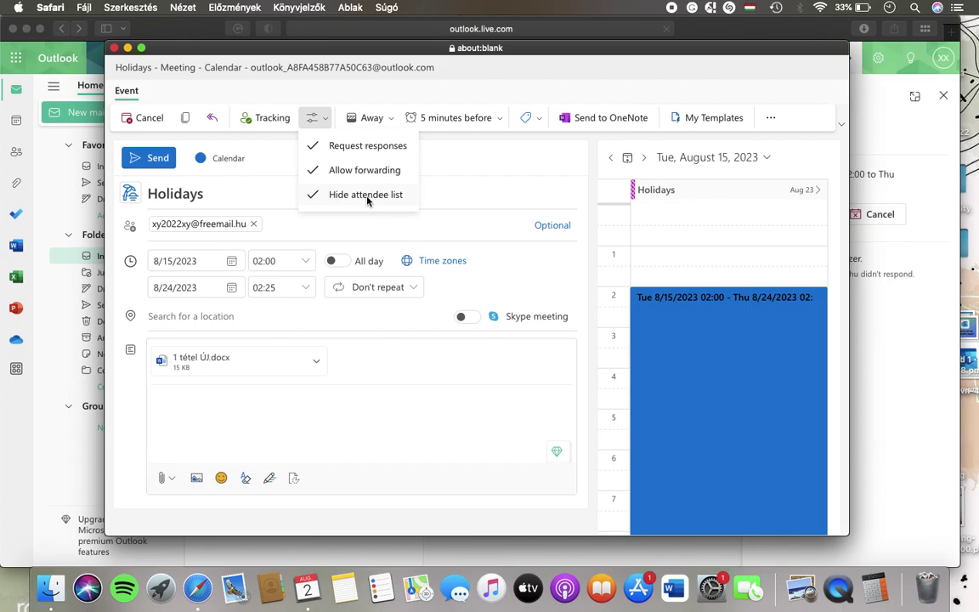